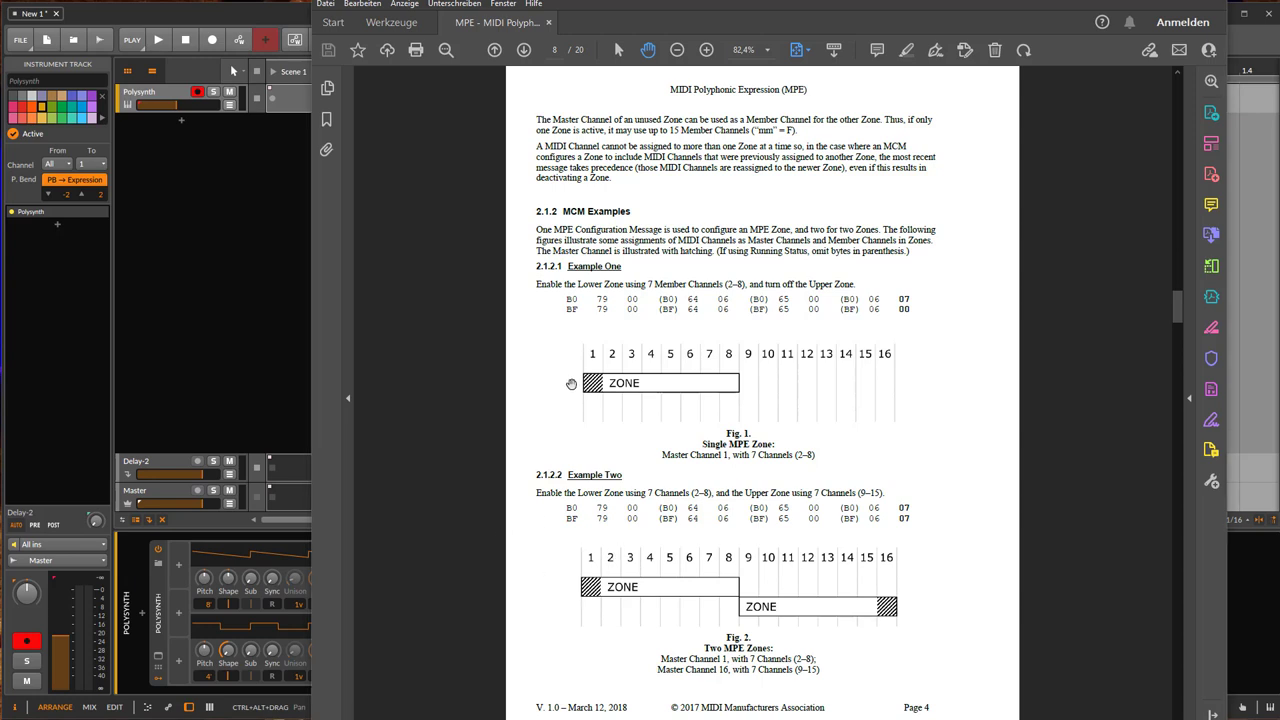
Step: Scroll the MPE specification to Example Three on page 9, then return to the Bitwig project
scroll(571, 384, "down", 2)
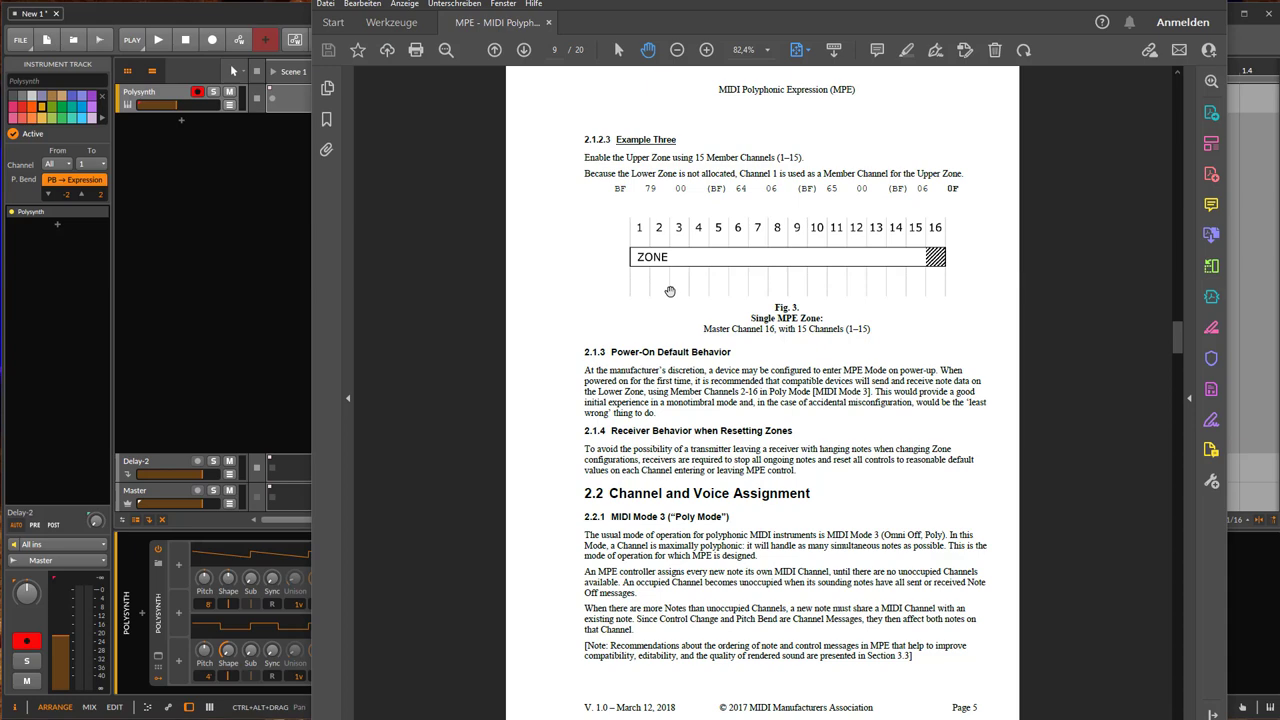
left_click(275, 13)
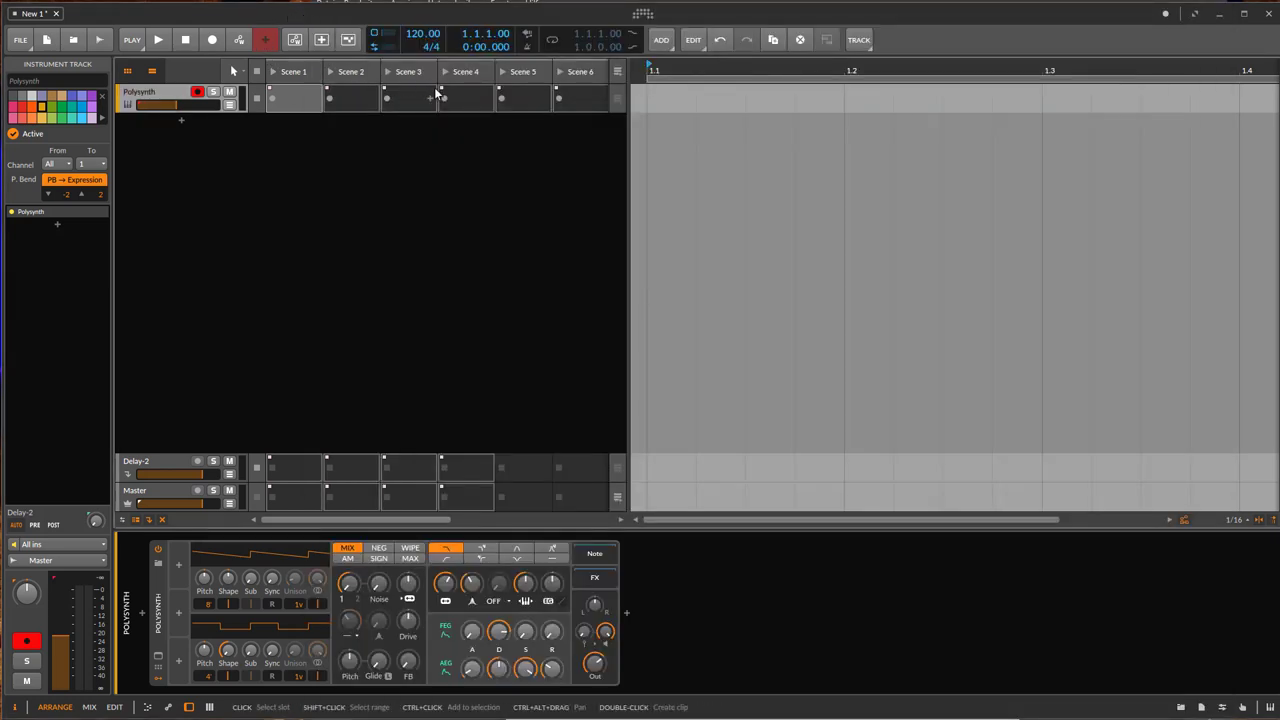
Step: In Dashboard Settings > Controllers, add the Generic vendor's Flexi controller
left_click(642, 15)
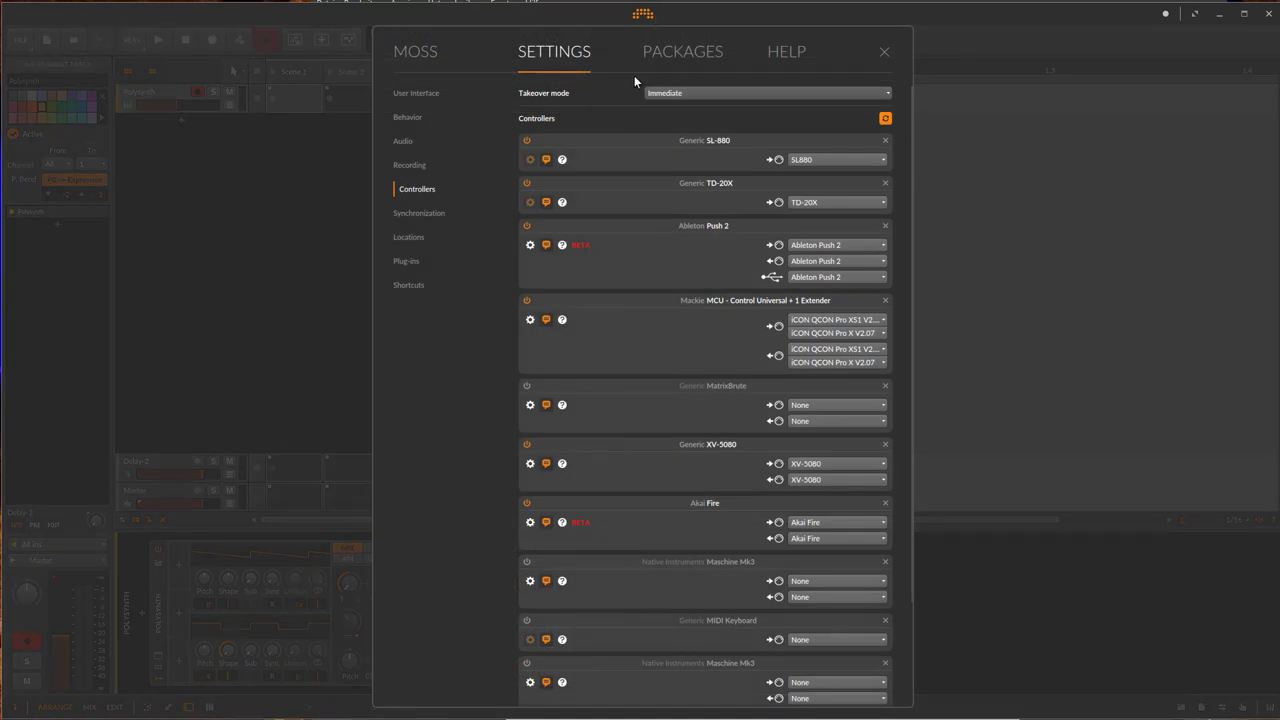
scroll(609, 357, "down", 3)
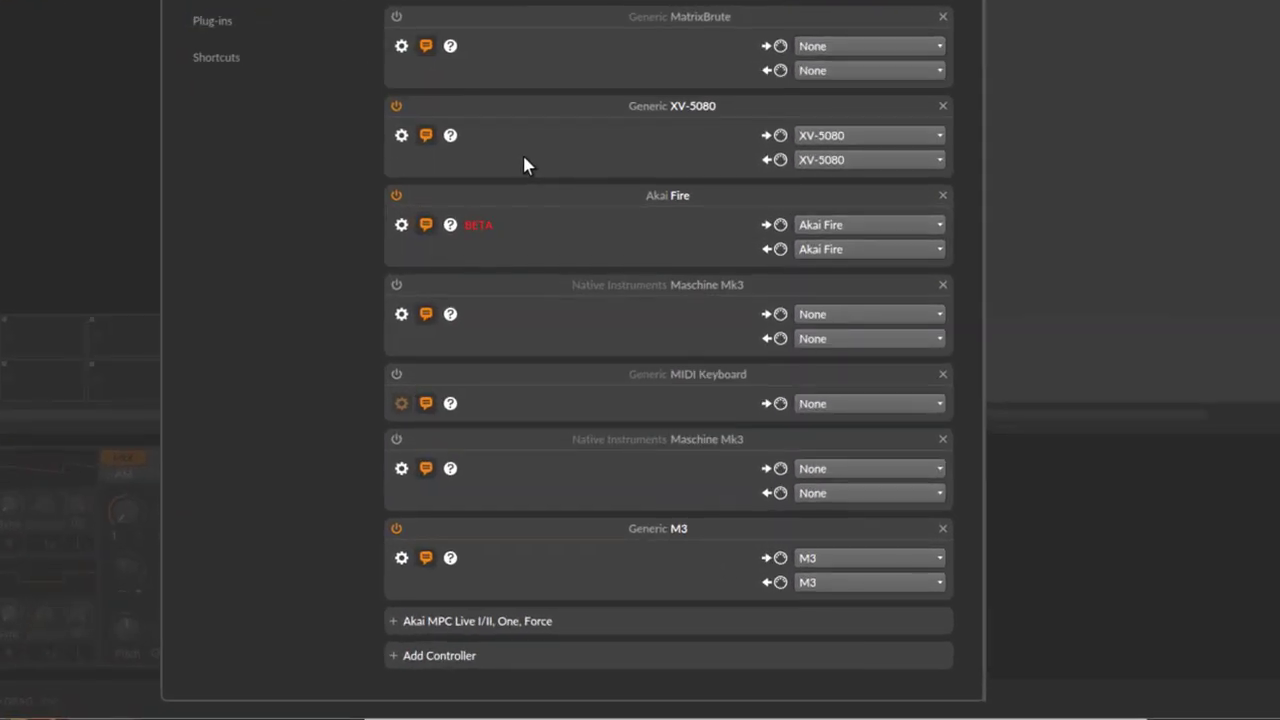
left_click(439, 660)
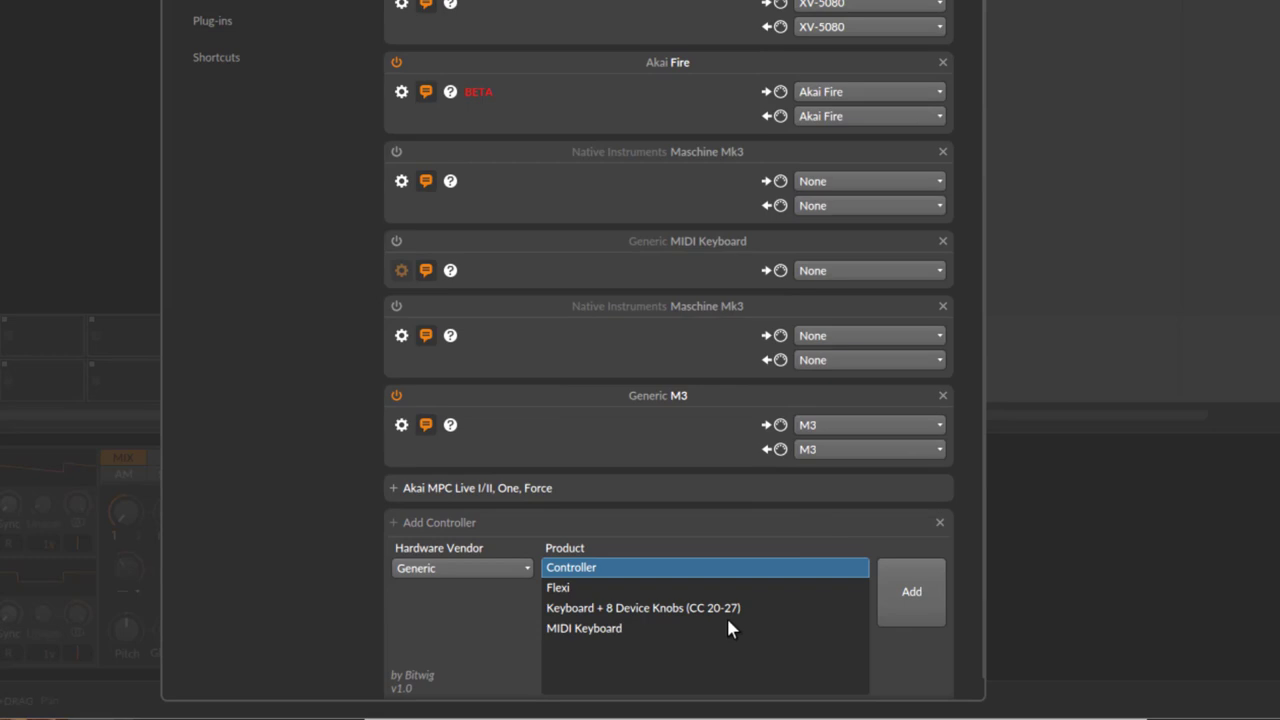
double_click(821, 590)
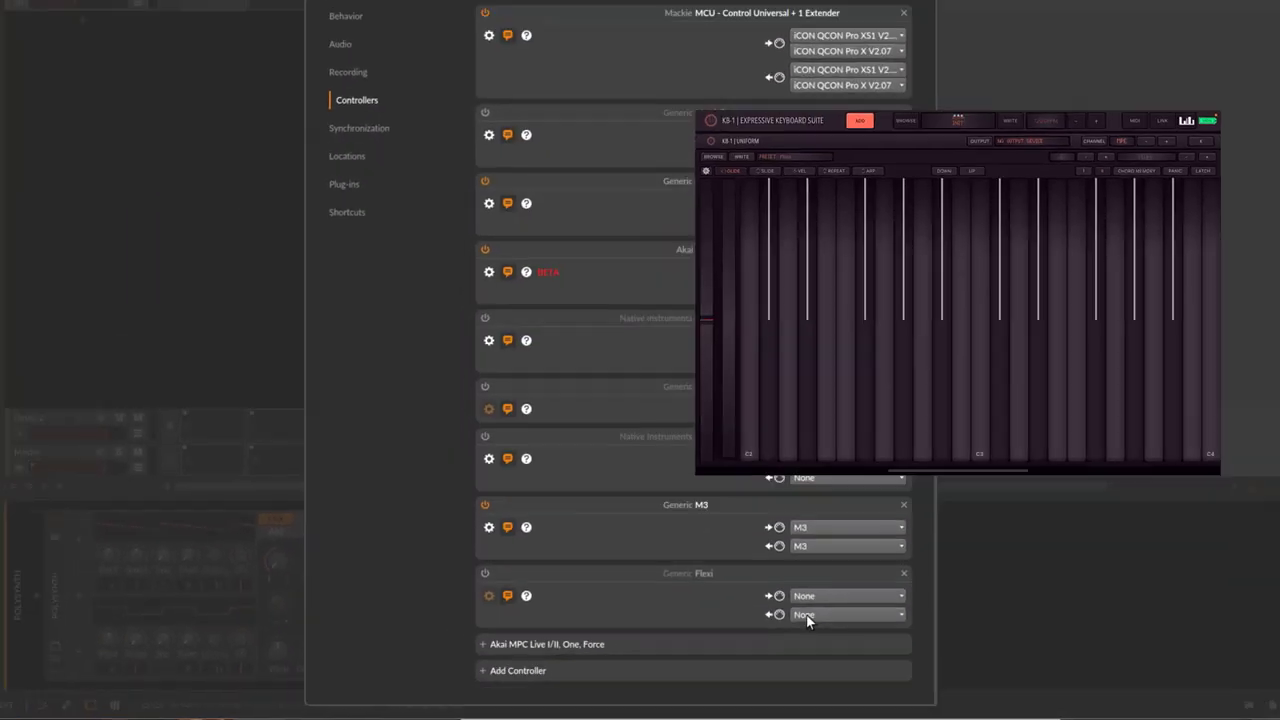
Step: Set the Flexi controller's MIDI input and output ports both to USB 2
left_click(811, 612)
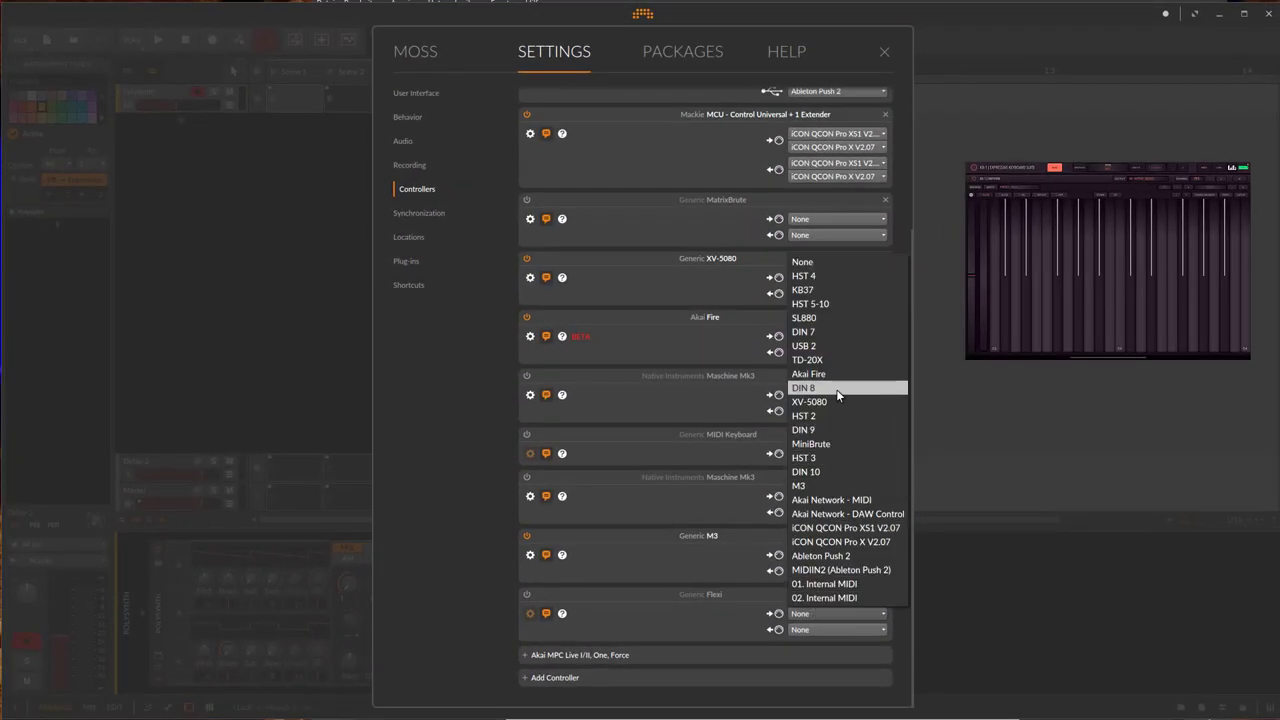
left_click(832, 346)
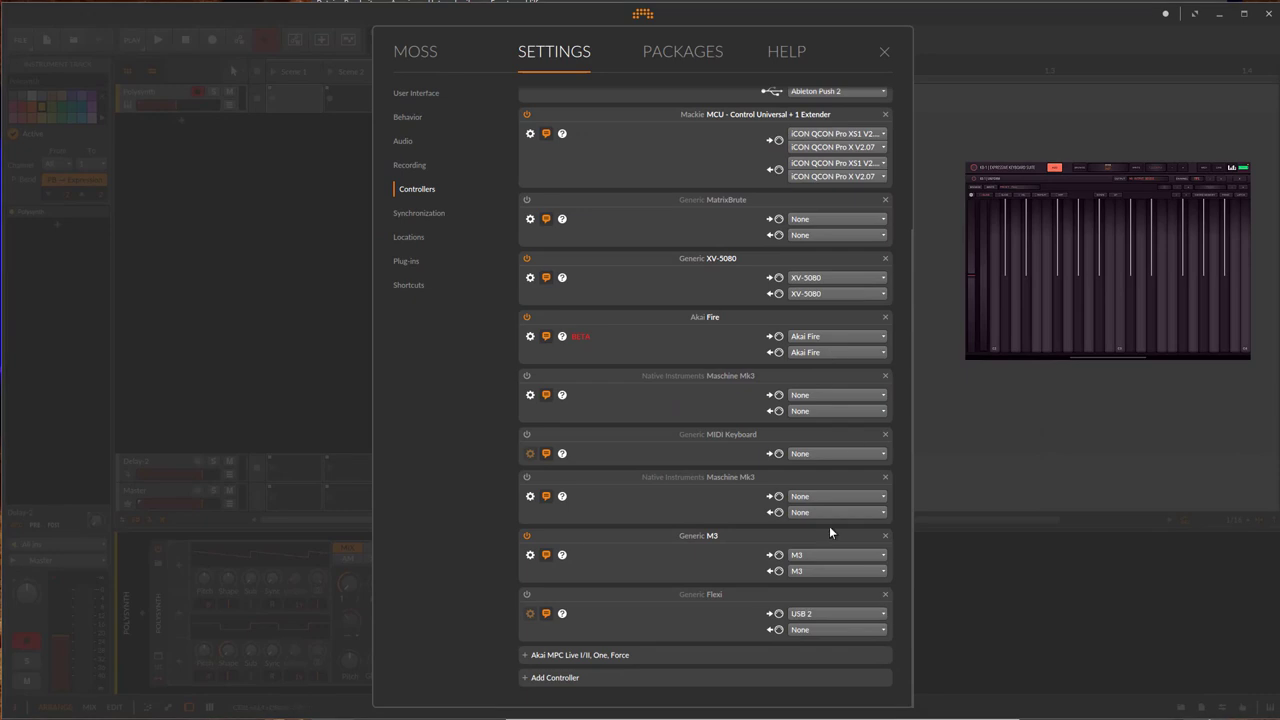
left_click(808, 630)
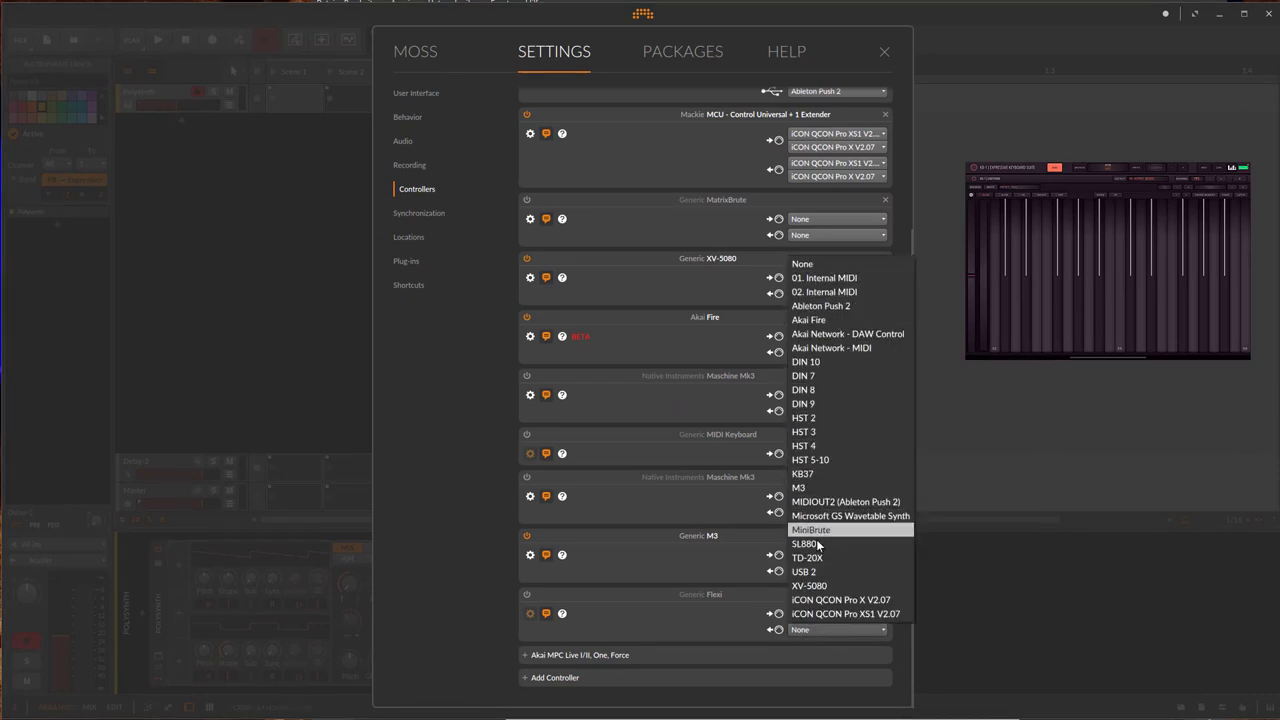
left_click(841, 572)
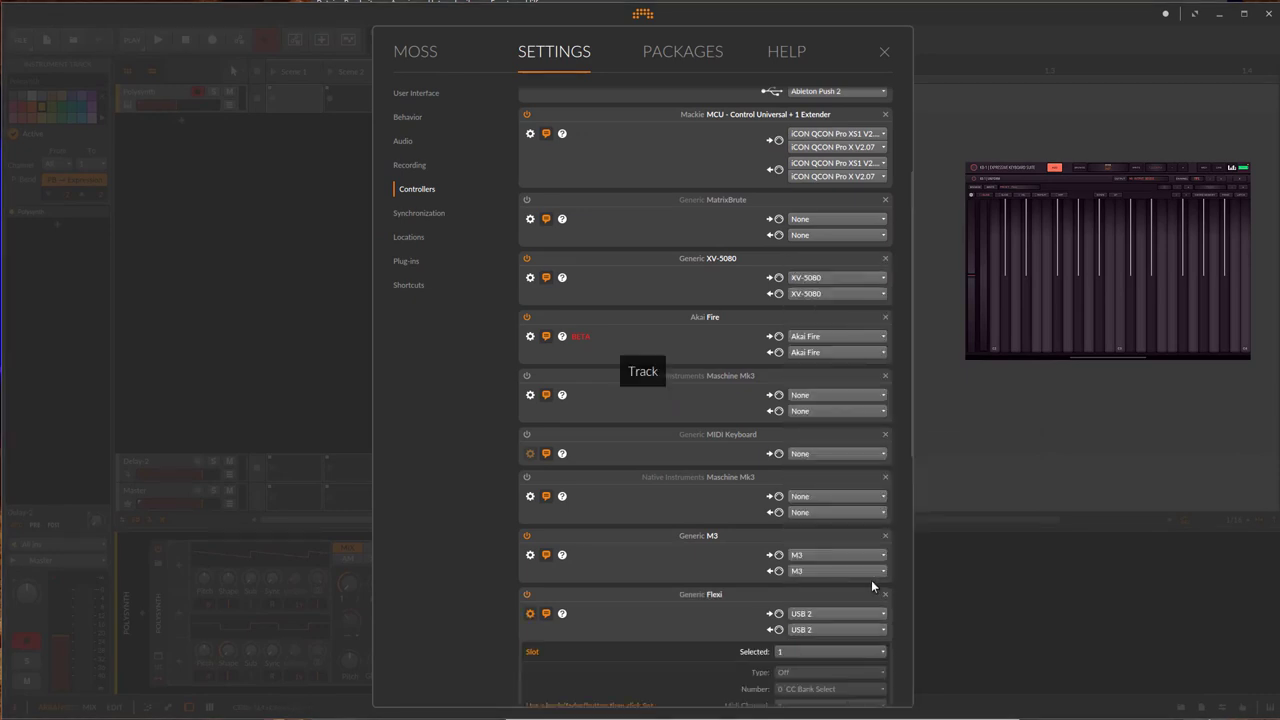
scroll(704, 536, "down", 5)
scroll(662, 510, "down", 3)
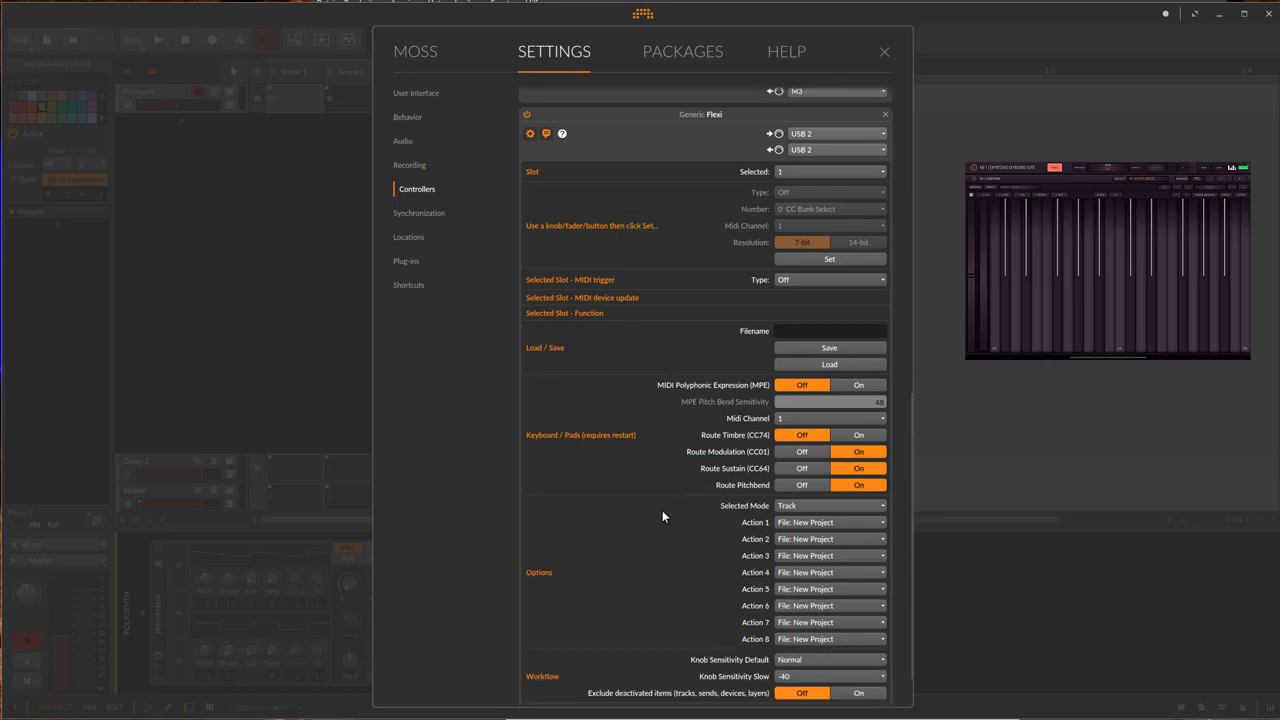
scroll(660, 478, "up", 1)
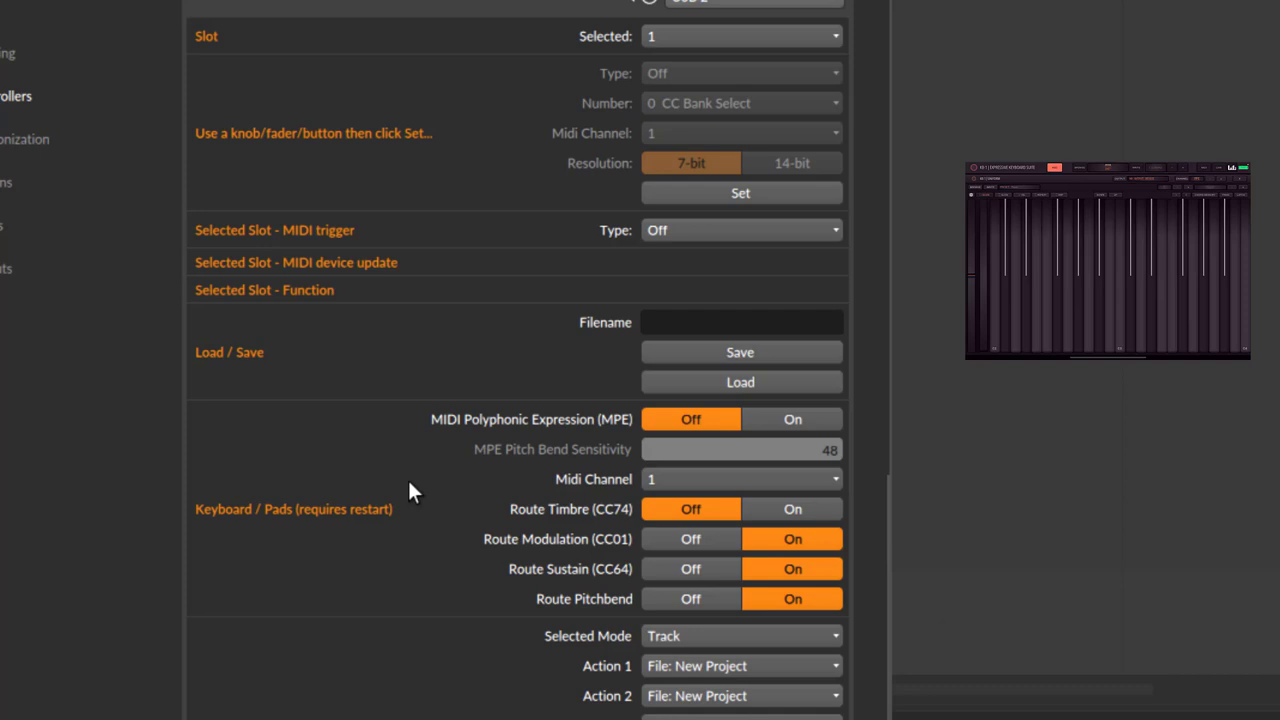
Step: Turn on Flexi's MIDI Polyphonic Expression and Route Timbre (CC74), then restart the controller
left_click(806, 415)
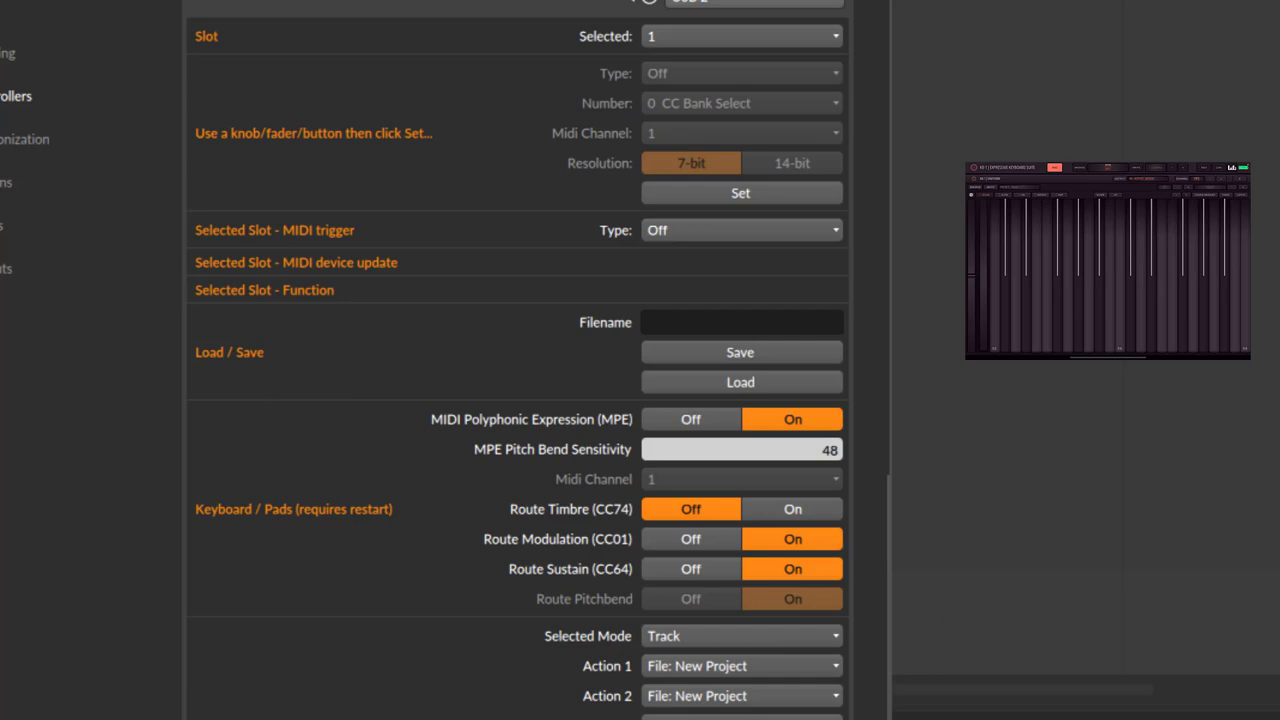
scroll(249, 108, "up", 2)
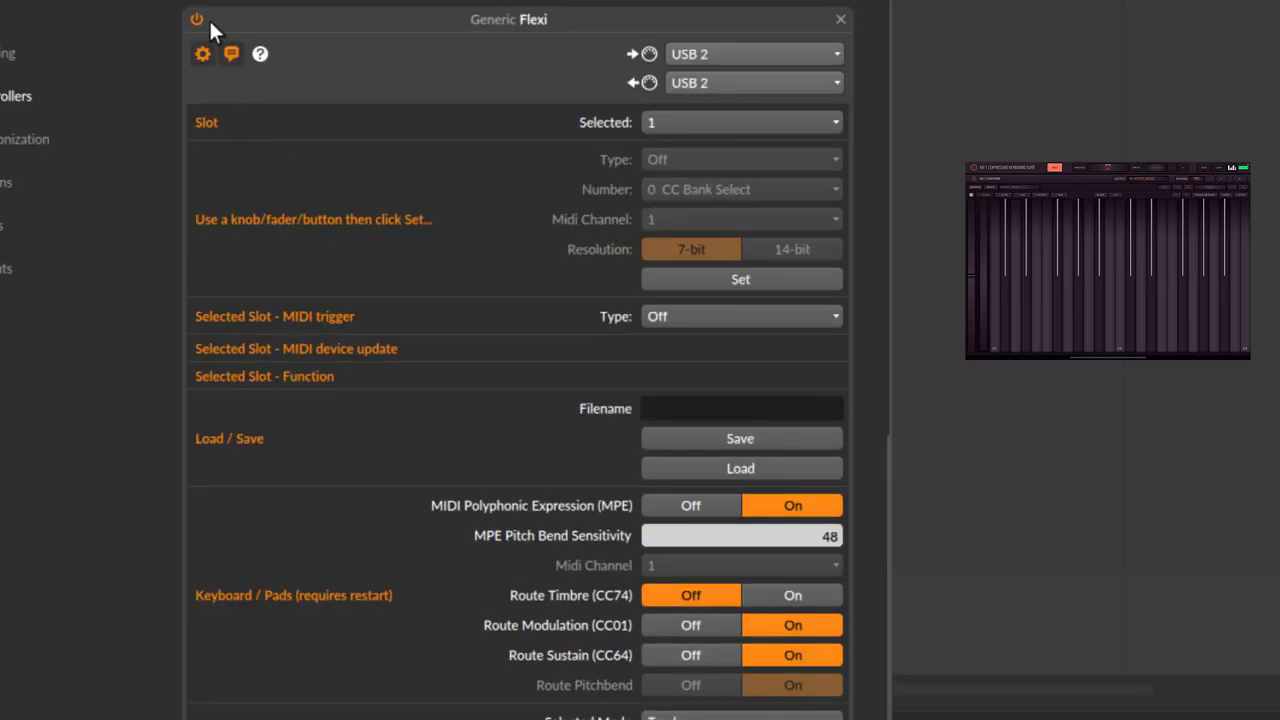
scroll(588, 640, "down", 4)
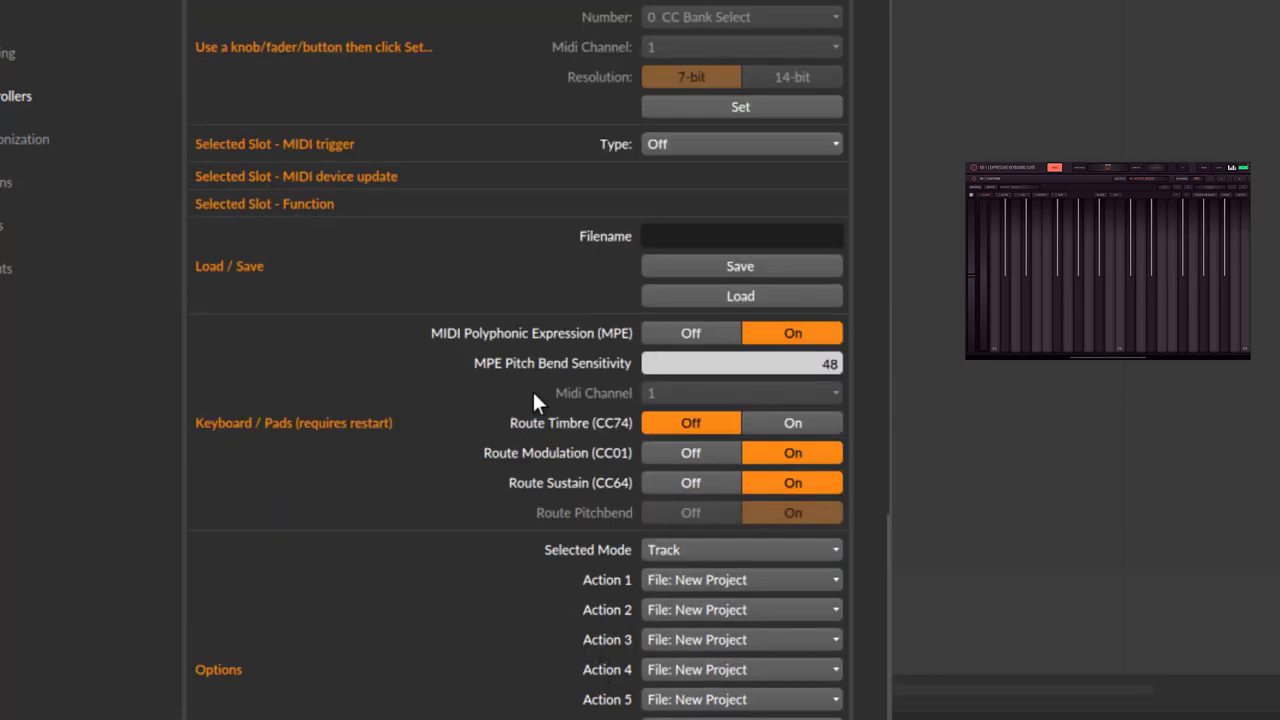
left_click(810, 425)
scroll(288, 296, "up", 4)
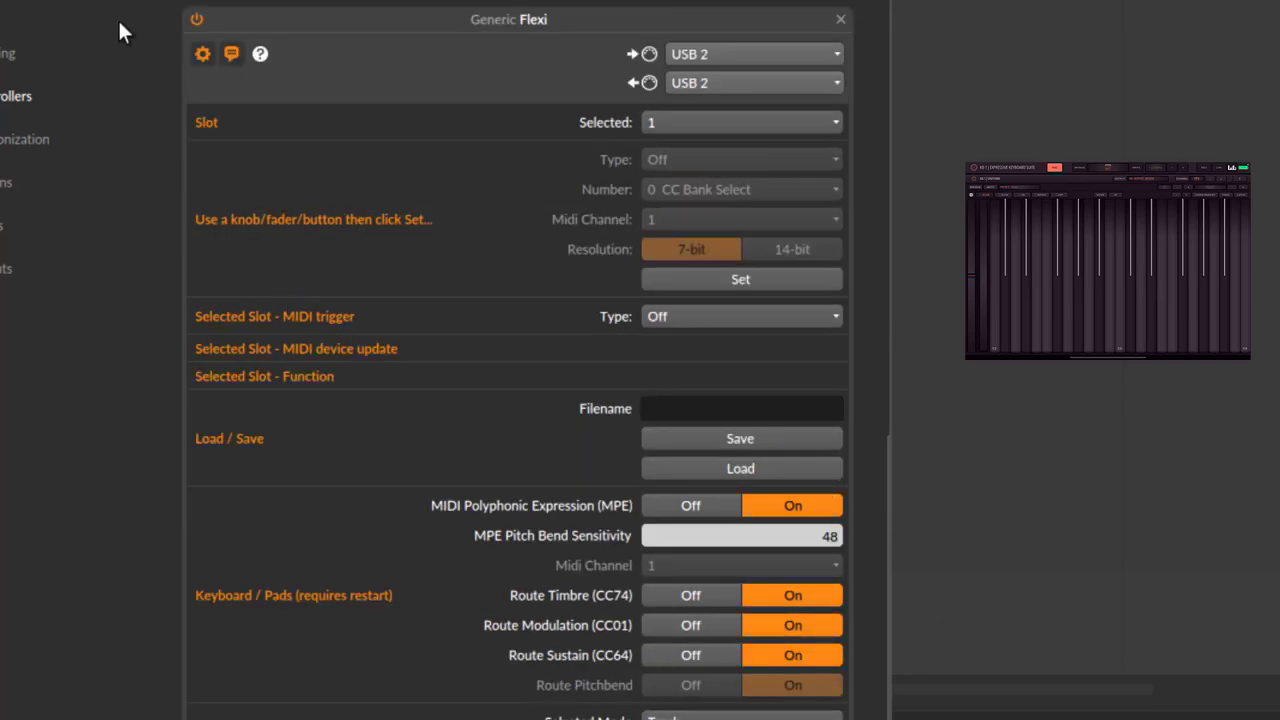
left_click(196, 16)
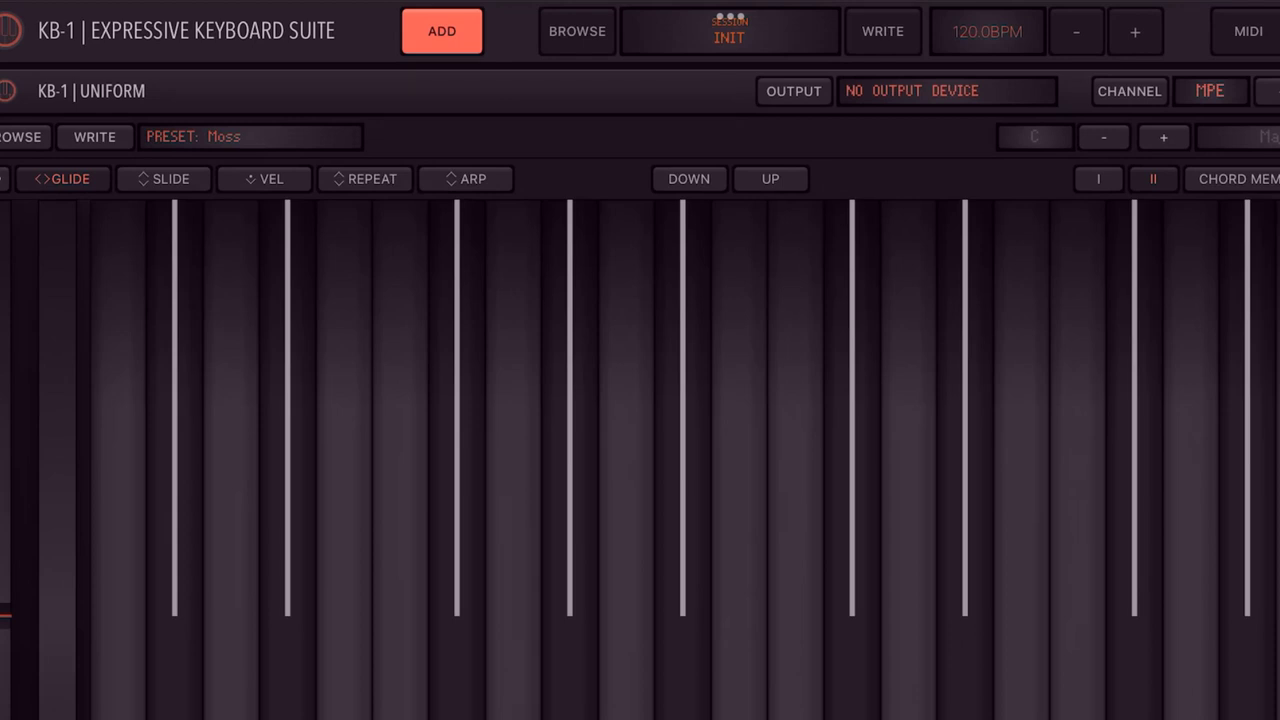
Step: Set KB-1's output to mio10 USB 1 and play a test note
left_click(793, 91)
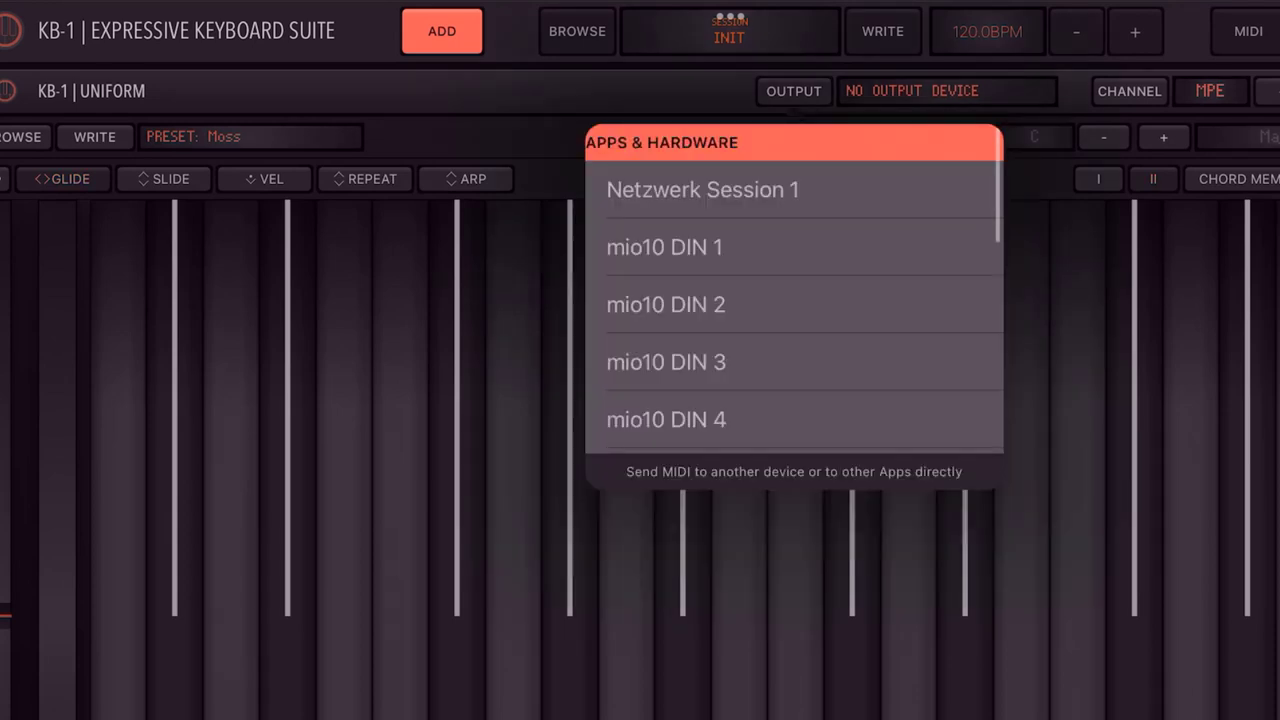
scroll(794, 300, "down", 10)
left_click(668, 288)
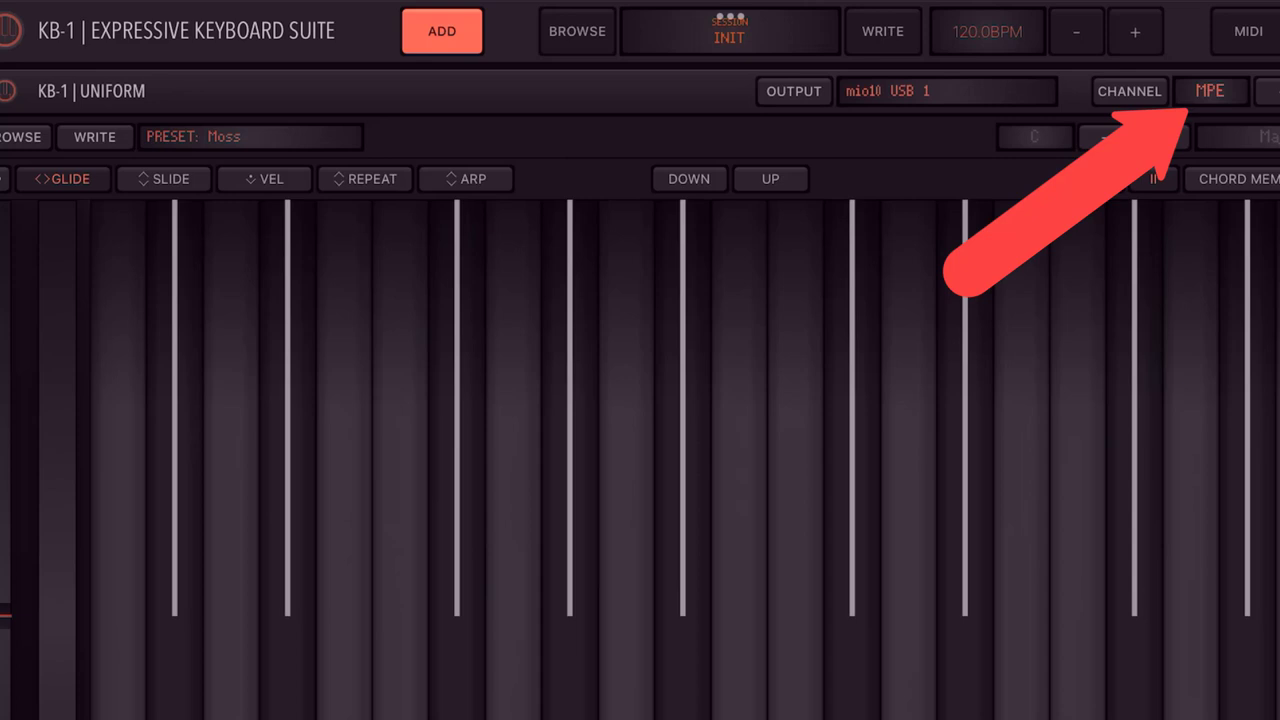
left_click(400, 429)
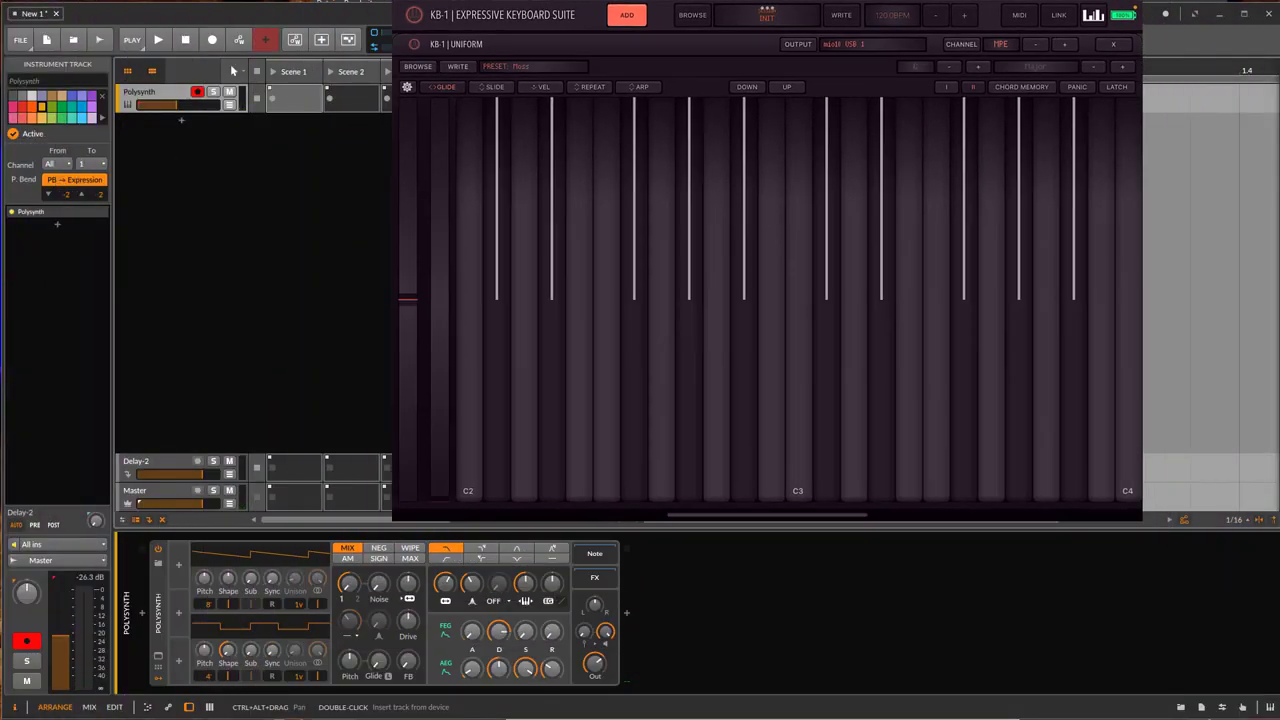
Step: Glide a note across the KB-1 keys to play Polysynth, then switch on Slide
mouse_move(608, 160)
left_mouse_down()
mouse_move(1086, 163)
mouse_move(466, 177)
mouse_move(661, 205)
left_mouse_up()
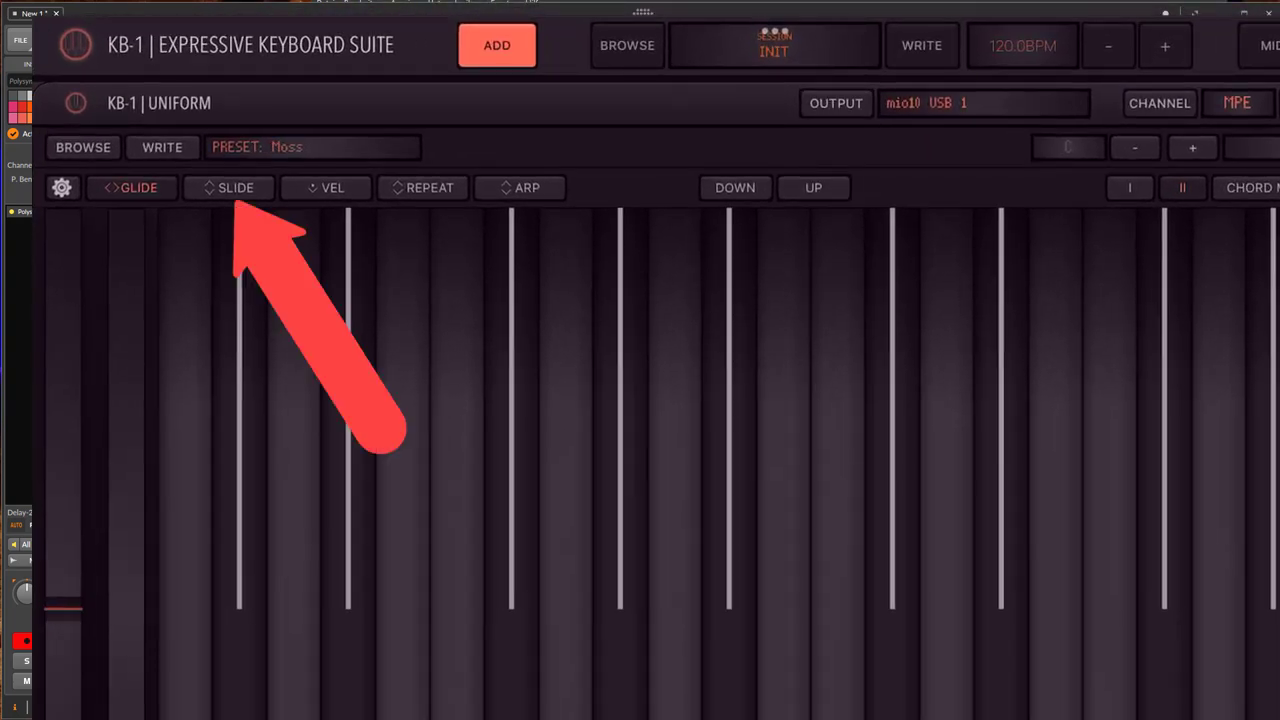
left_click(229, 187)
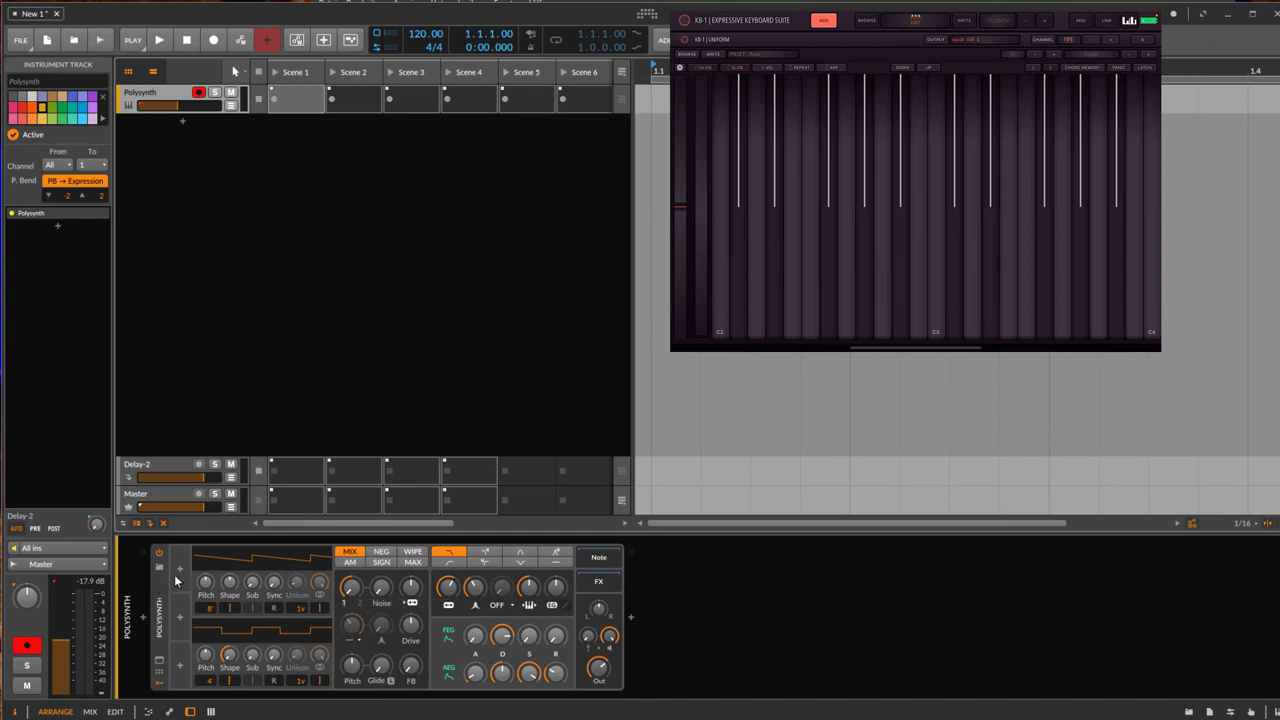
Step: Add an Expressions modulator to Polysynth by searching 'expr'
left_click(181, 572)
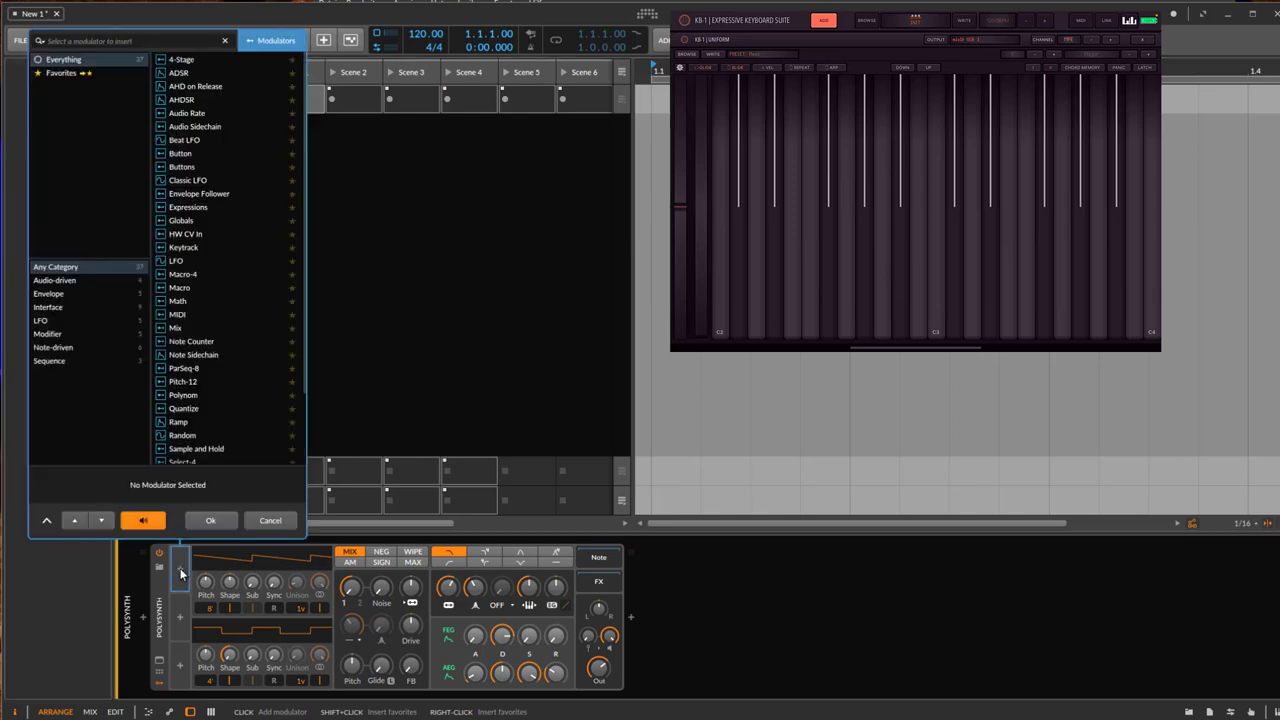
type("expressi")
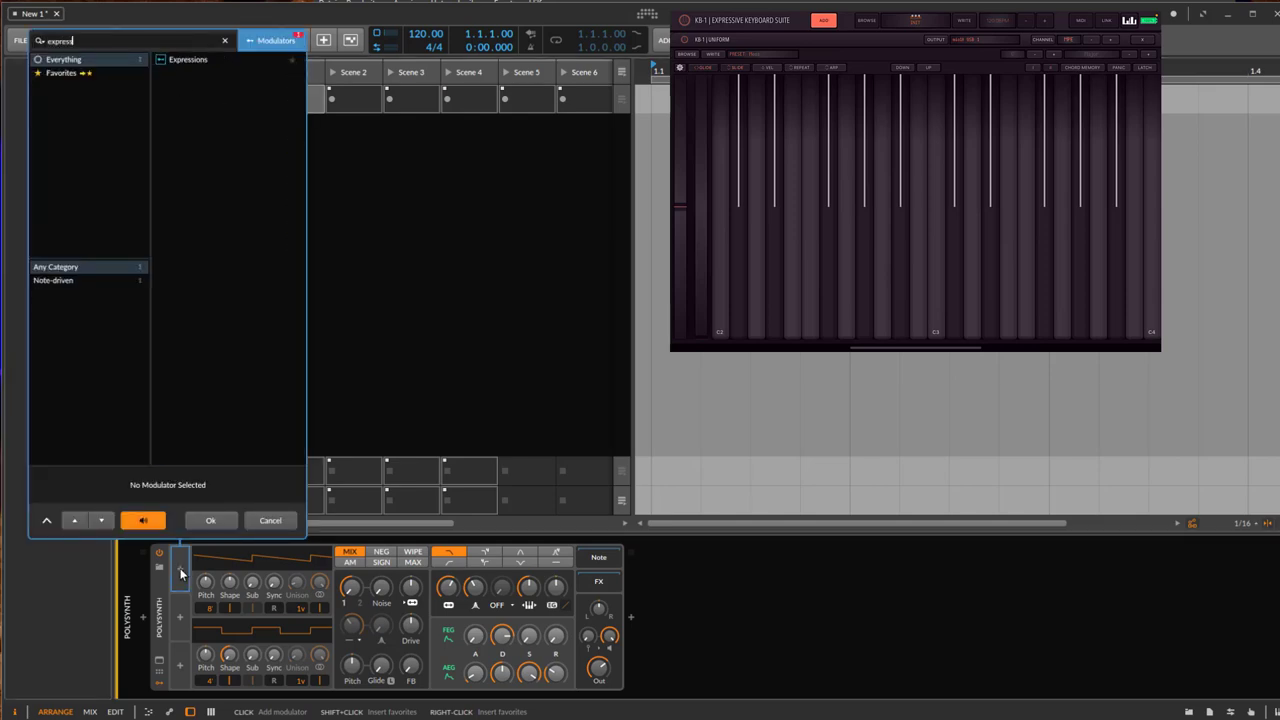
key("Return")
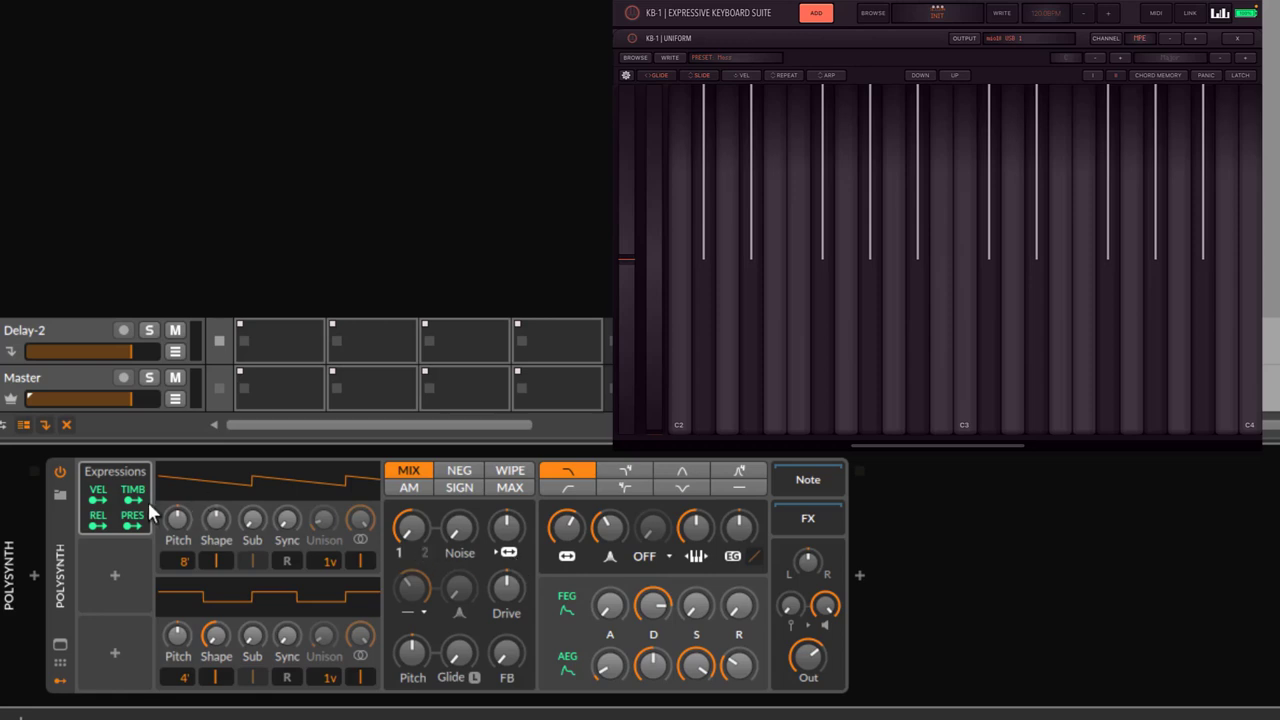
Step: Map the Expressions Timbre to raise Polysynth's filter frequency by 31
left_click(144, 493)
mouse_move(566, 530)
left_mouse_down()
mouse_move(566, 495)
mouse_move(566, 506)
left_mouse_up()
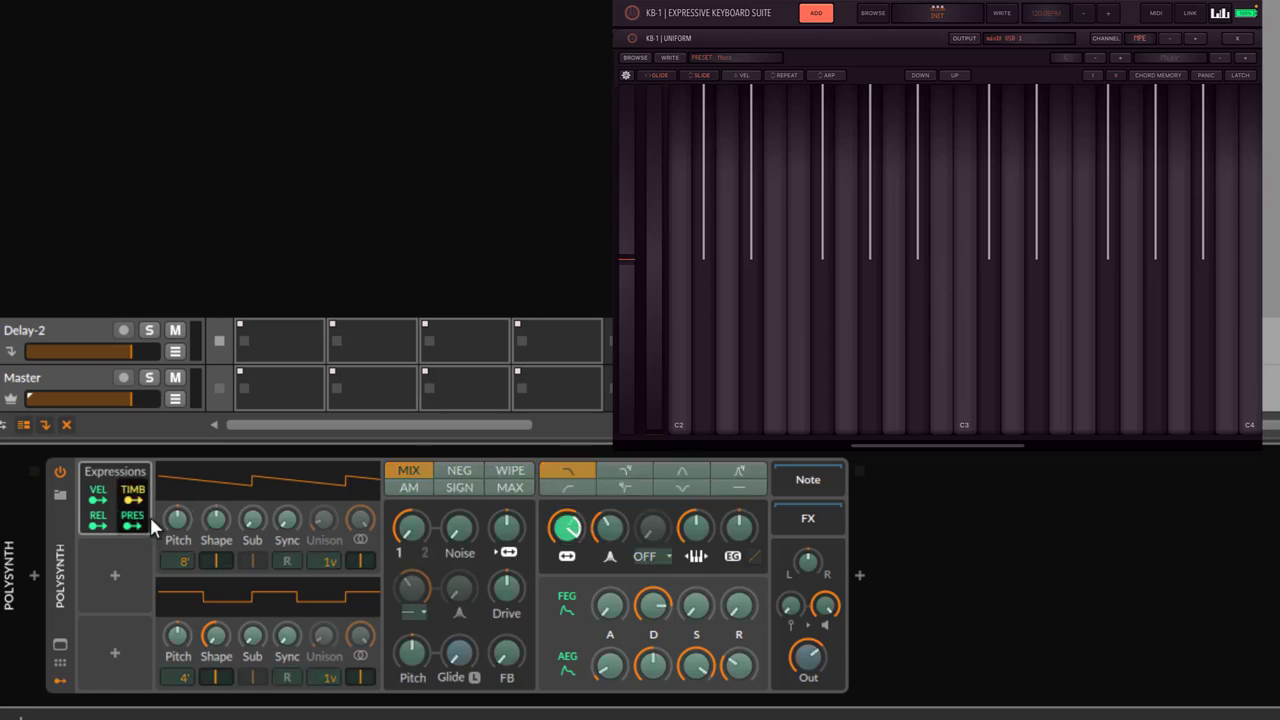
left_click(135, 498)
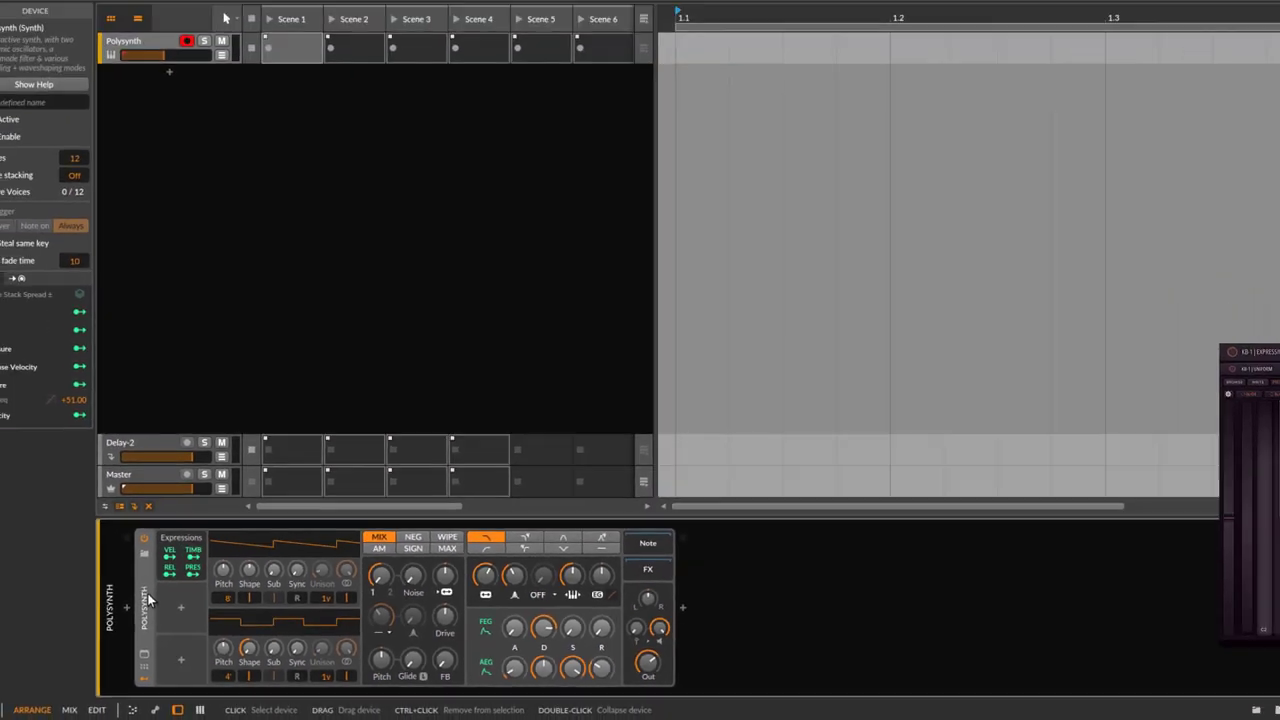
Step: Delete Polysynth and insert Hive on the instrument track
key("Delete")
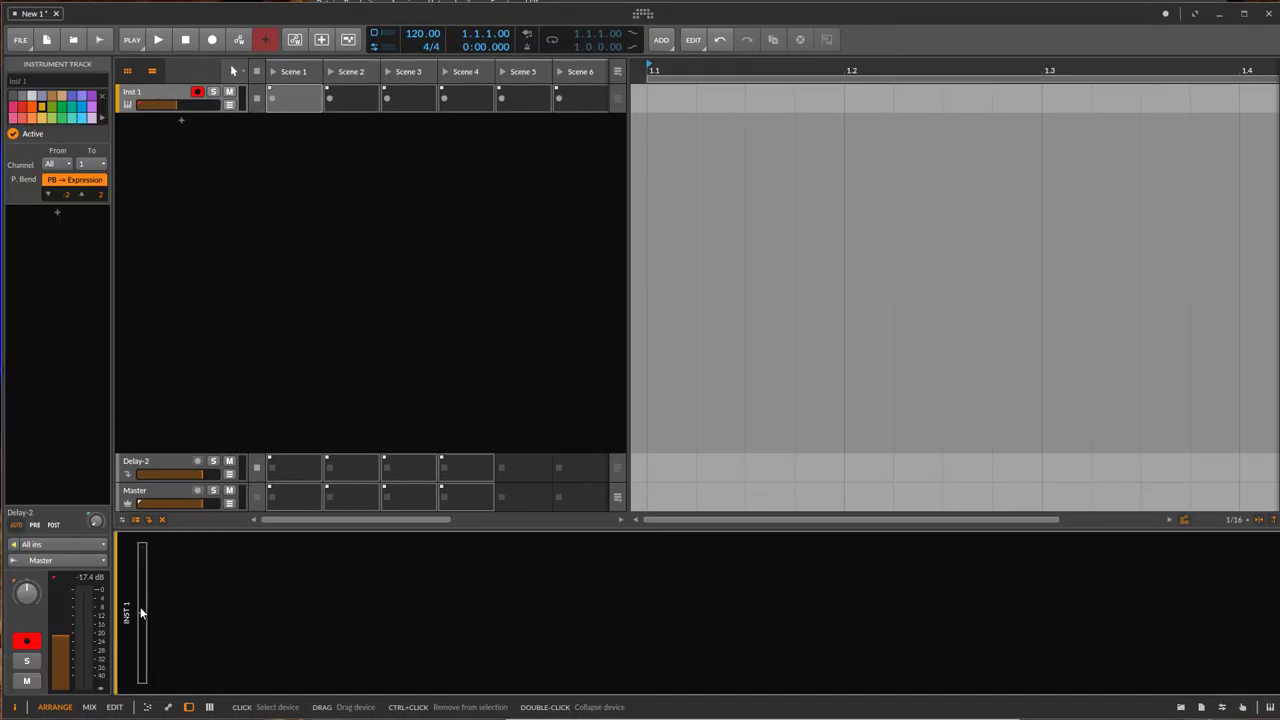
left_click(141, 618)
type("hive")
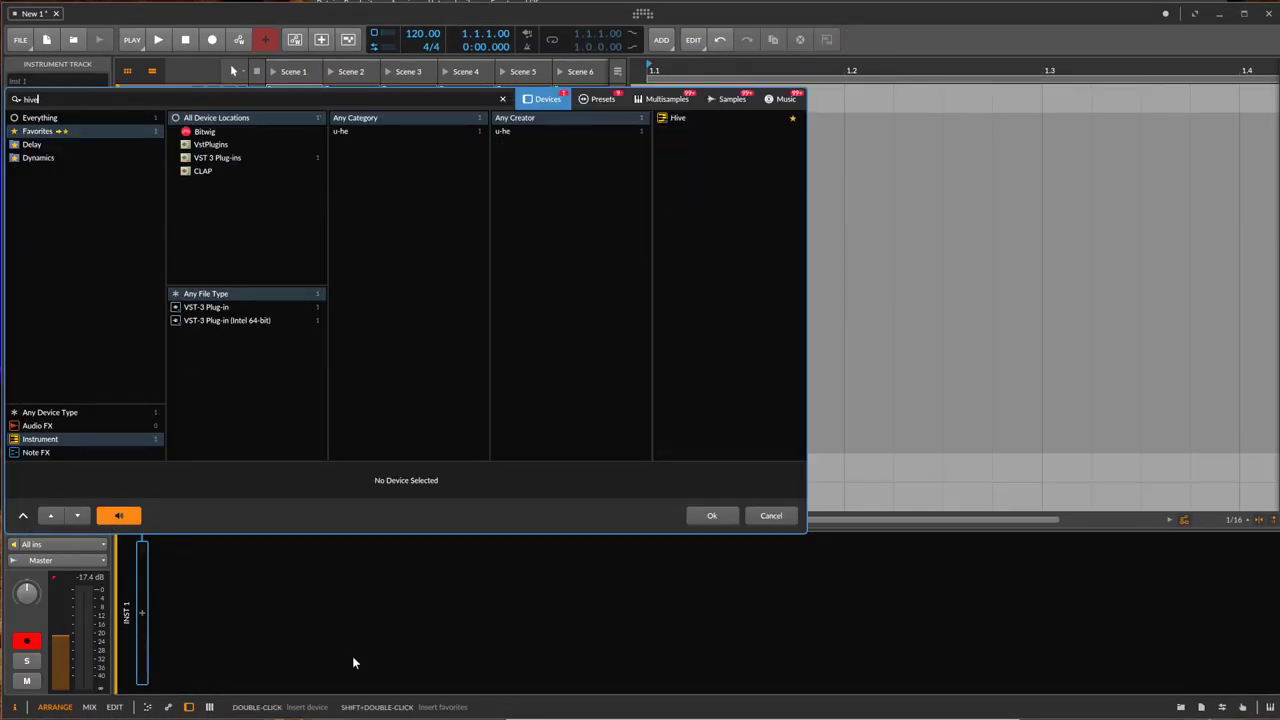
key("Return")
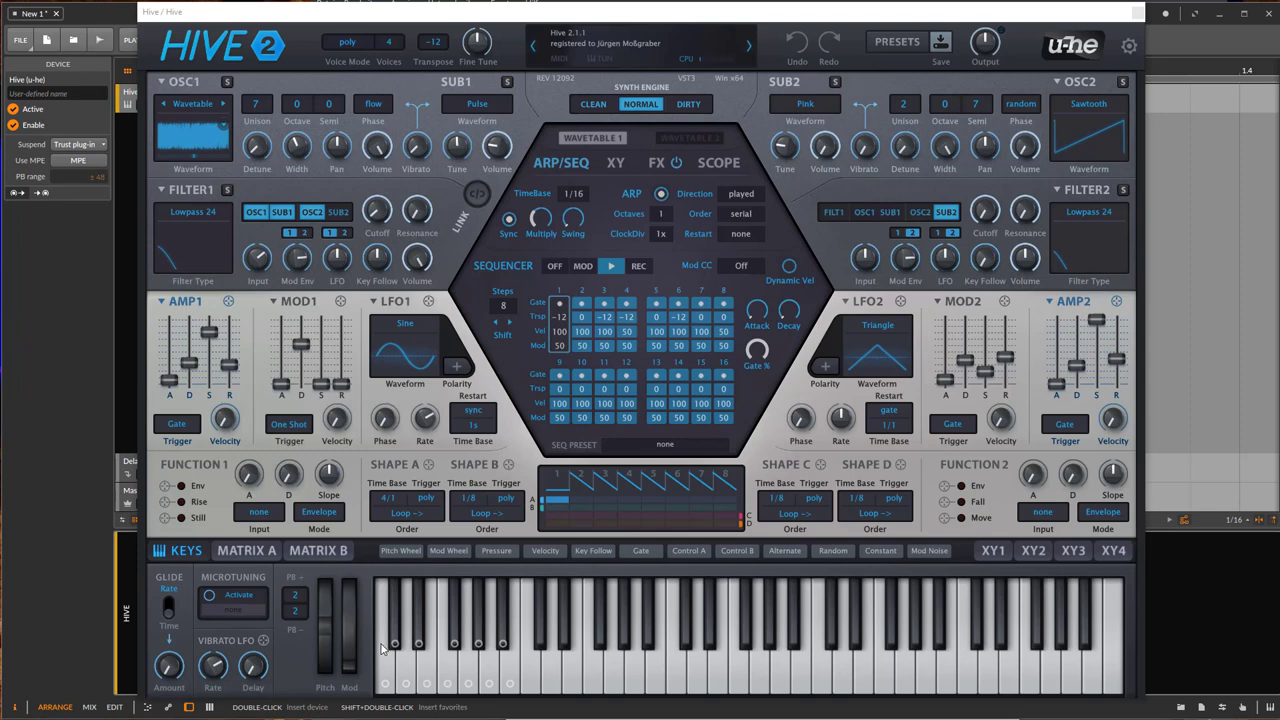
Step: Set both of Hive's pitch-bend ranges to 48 and close the plugin window
left_click(294, 610)
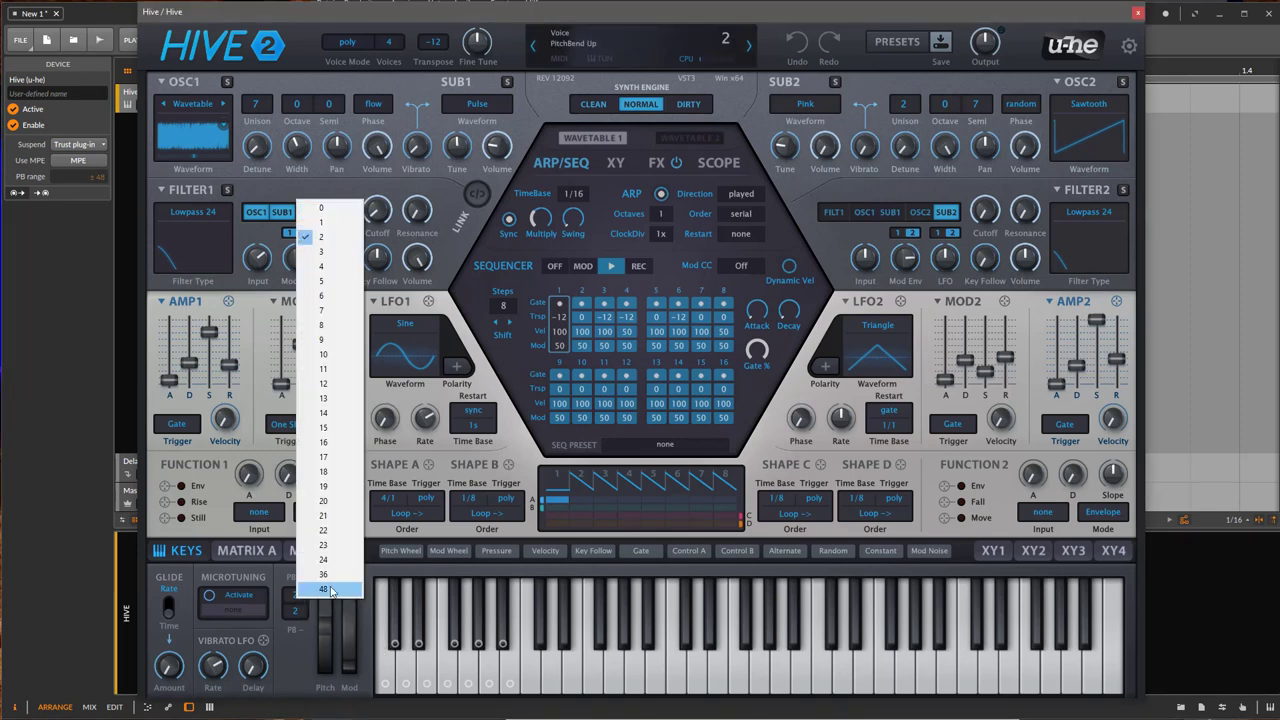
left_click(300, 592)
left_click(292, 610)
left_click(325, 606)
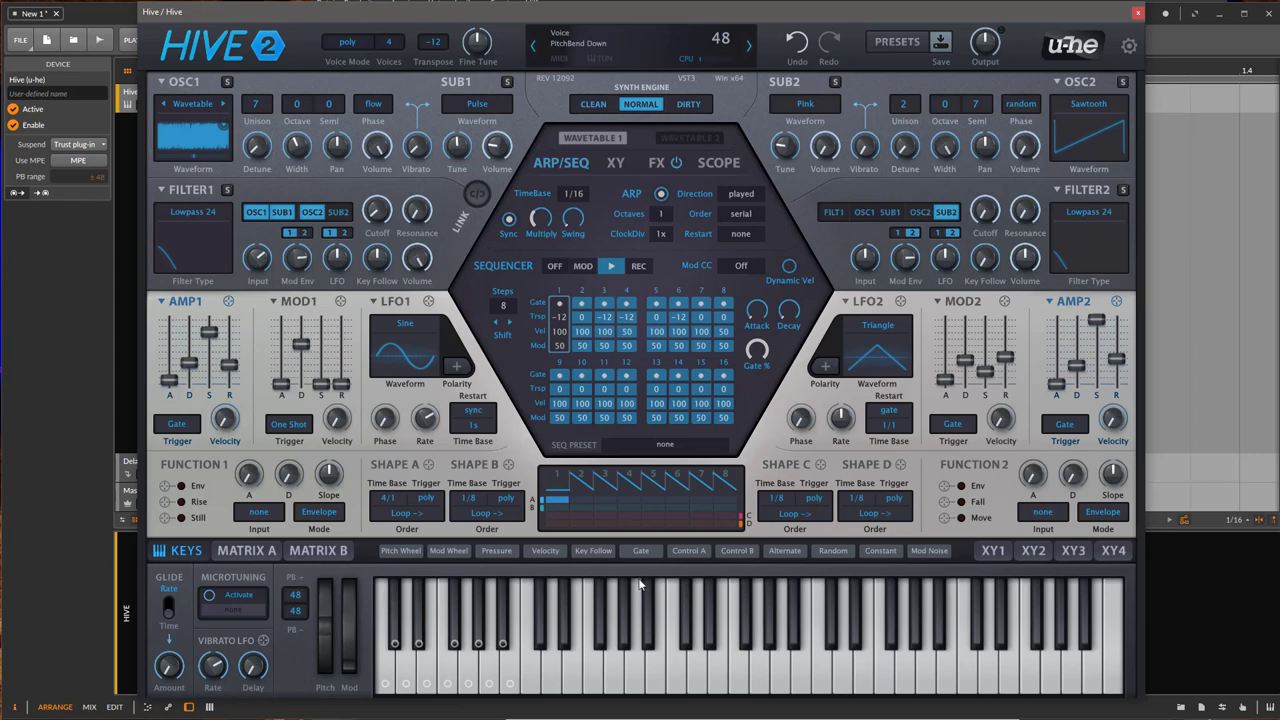
left_click(1138, 13)
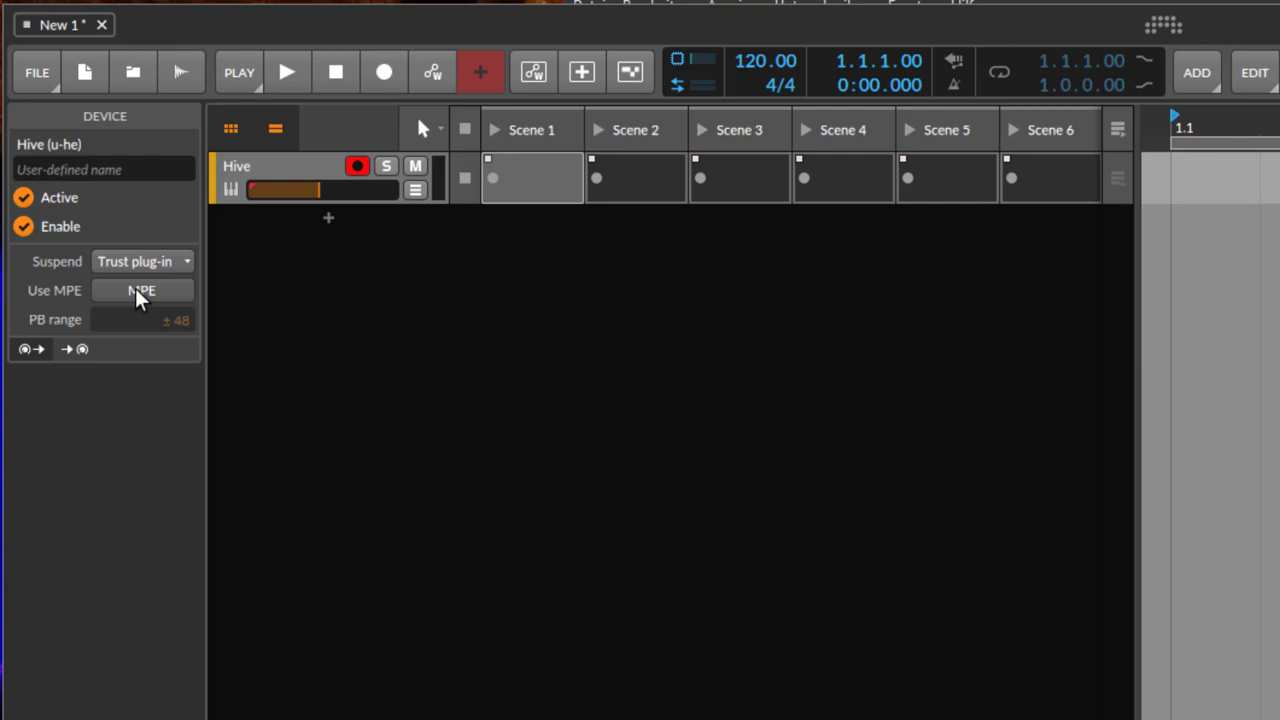
Step: Turn on MPE for Hive in the Inspector and add an Expressions modulator
left_click(137, 297)
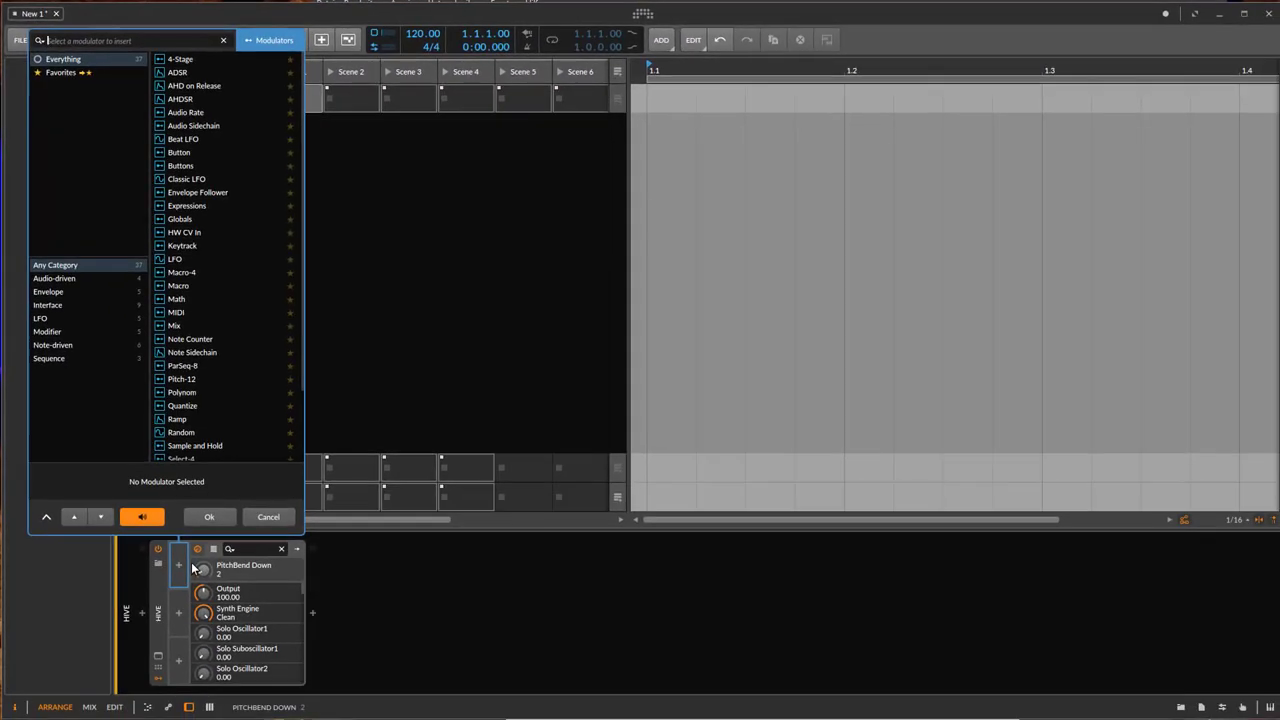
type("express")
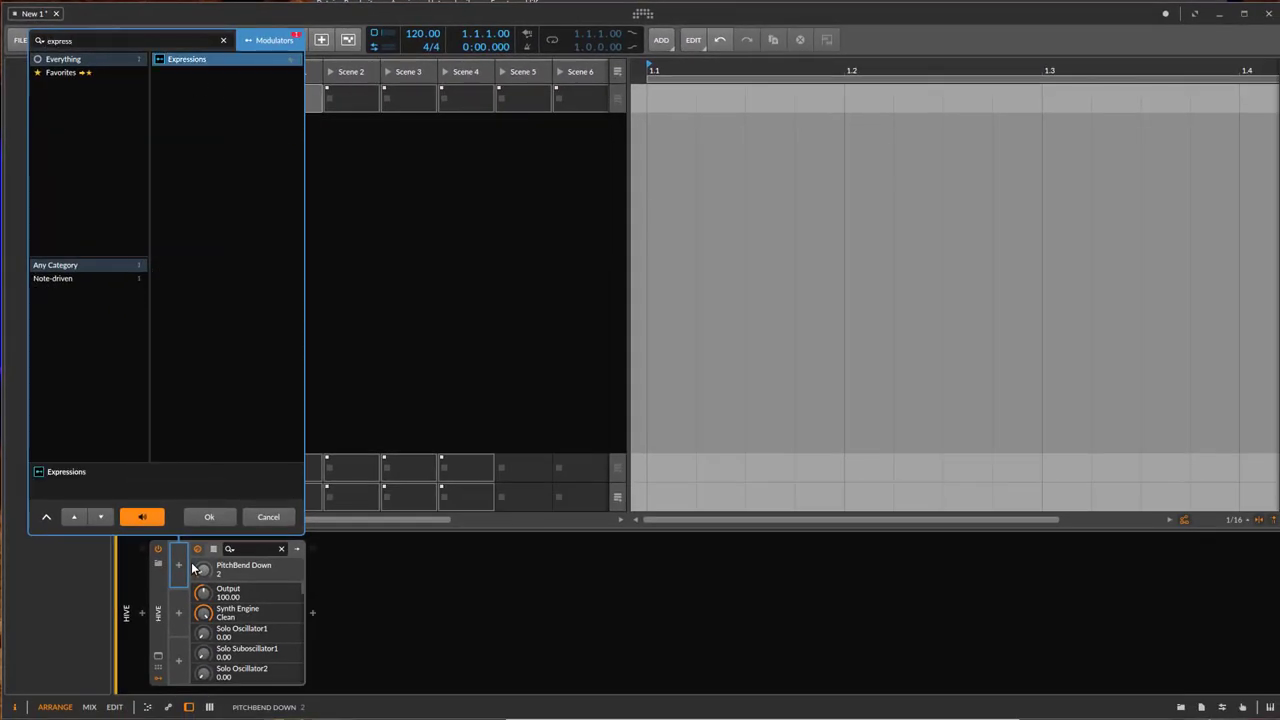
key("Return")
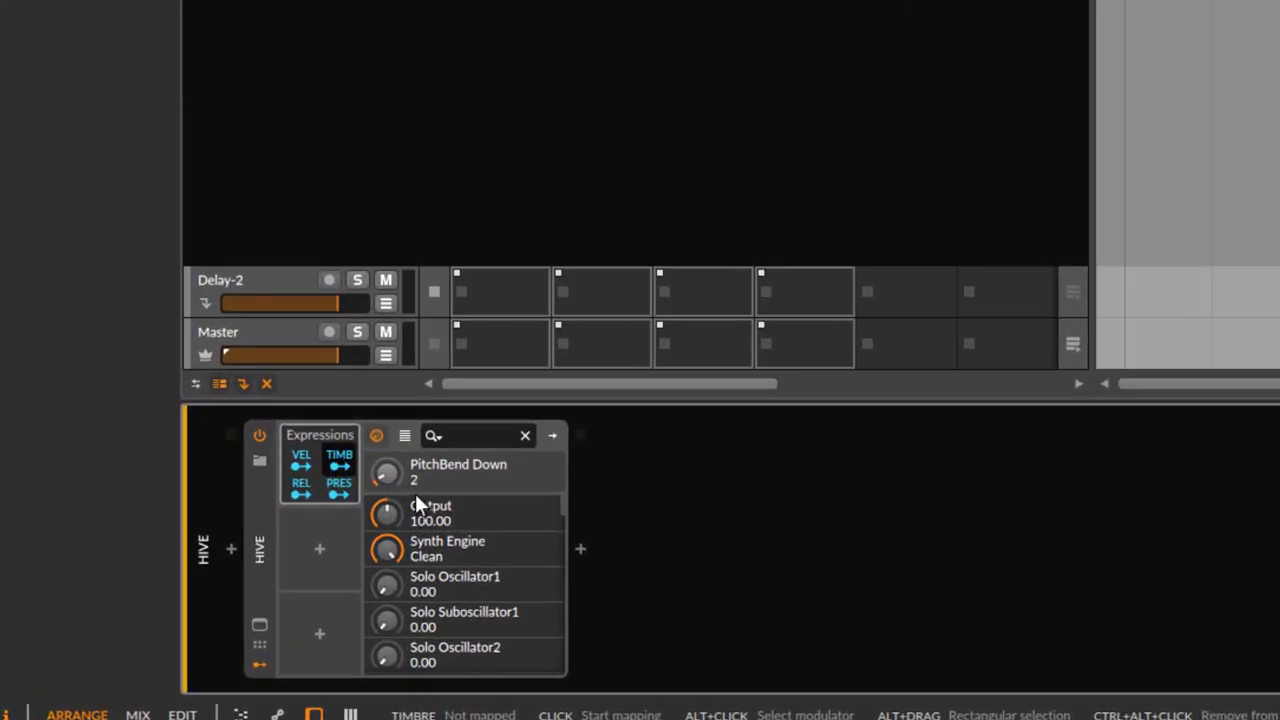
scroll(483, 575, "down", 10)
scroll(486, 574, "down", 10)
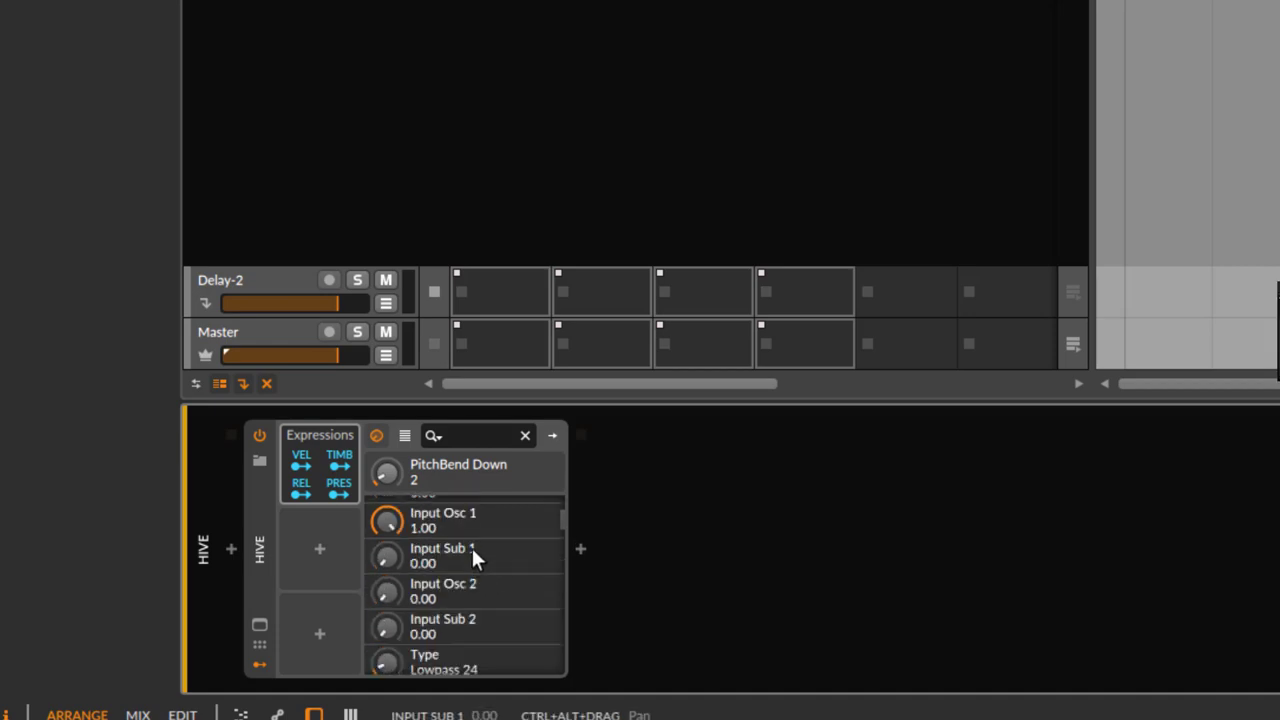